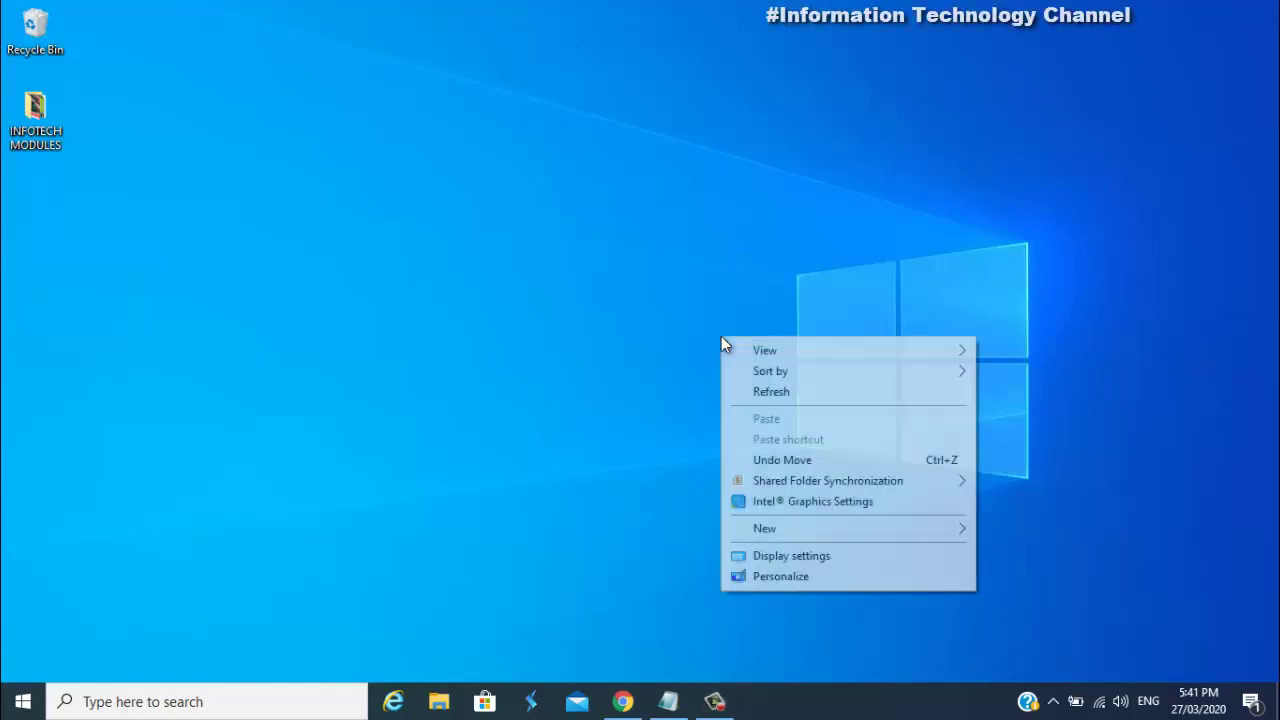
Open and dismiss the desktop context menu a few times
left_click(753, 392)
right_click(753, 390)
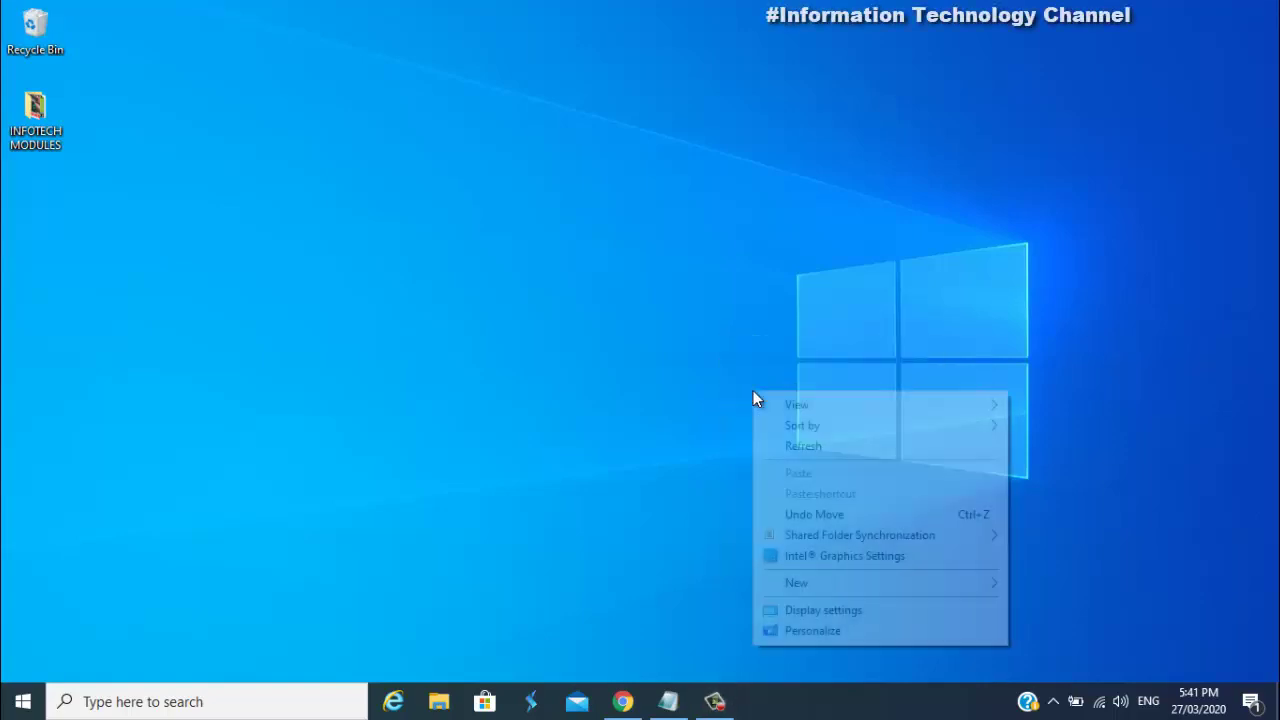
left_click(784, 444)
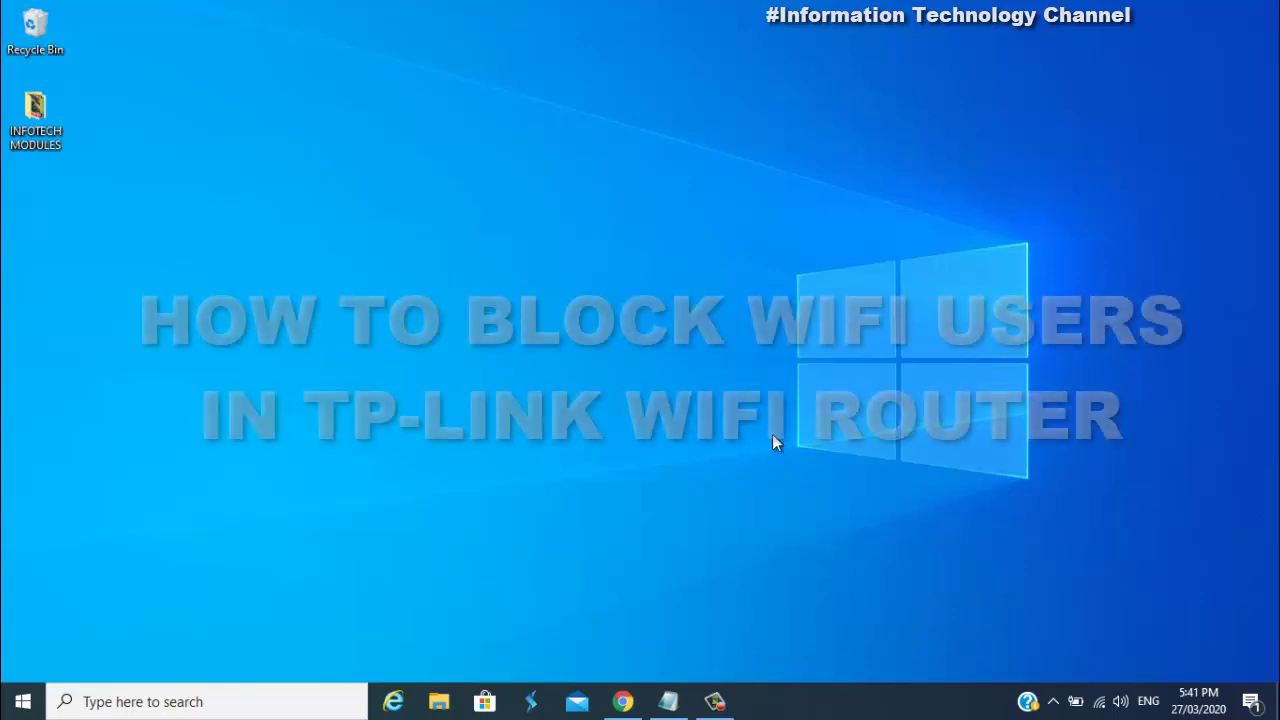
right_click(707, 358)
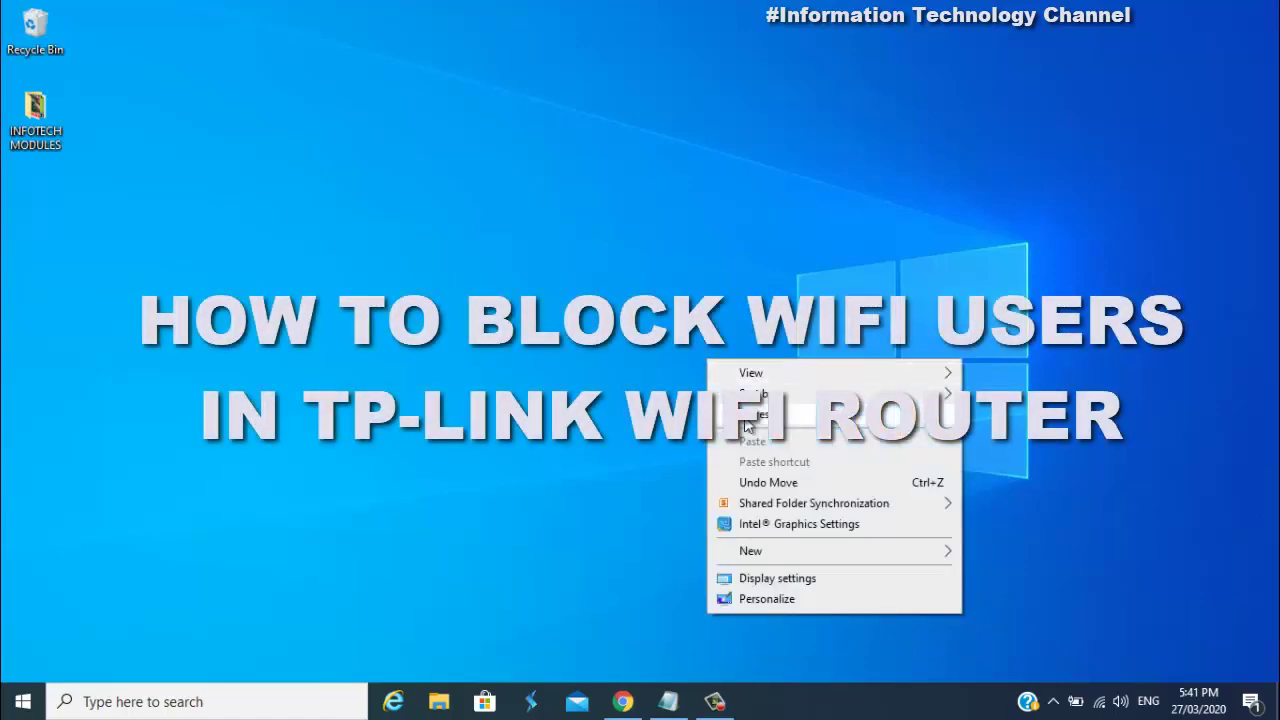
left_click(745, 419)
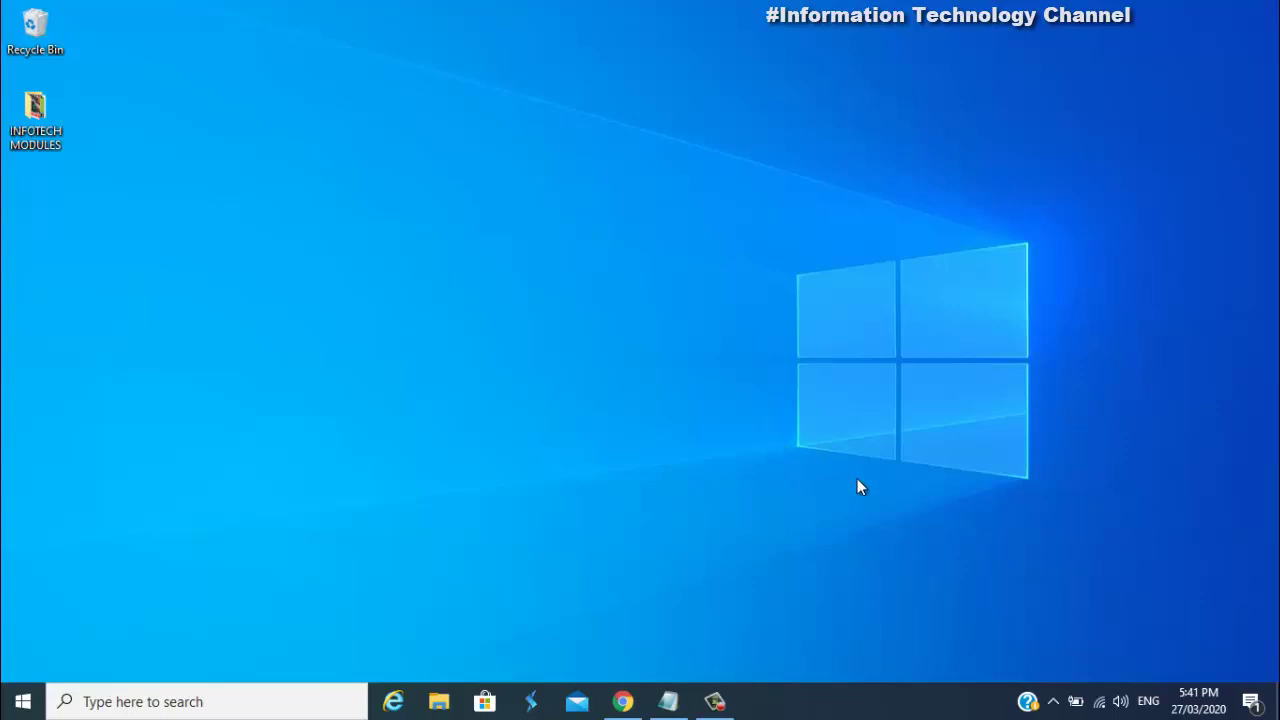
Check the Wi-Fi network list, then launch Chrome with tplinkwifi.net in the address bar
left_click(1099, 701)
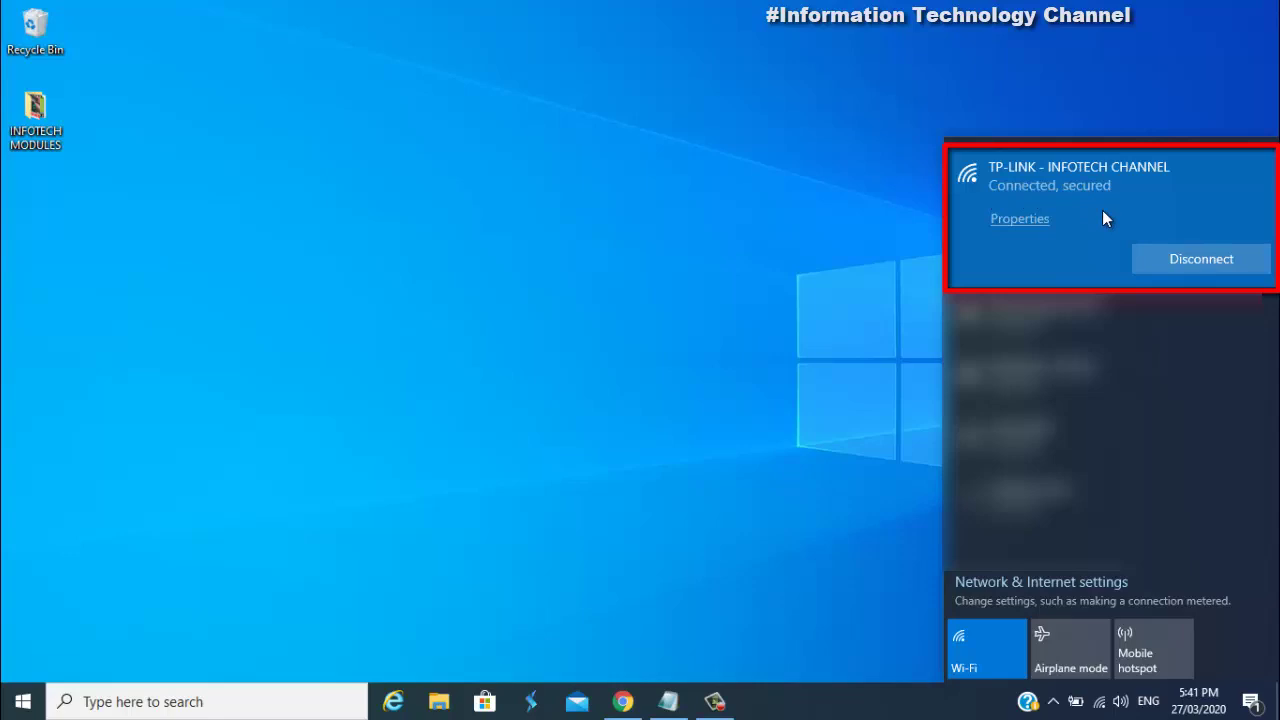
left_click(872, 317)
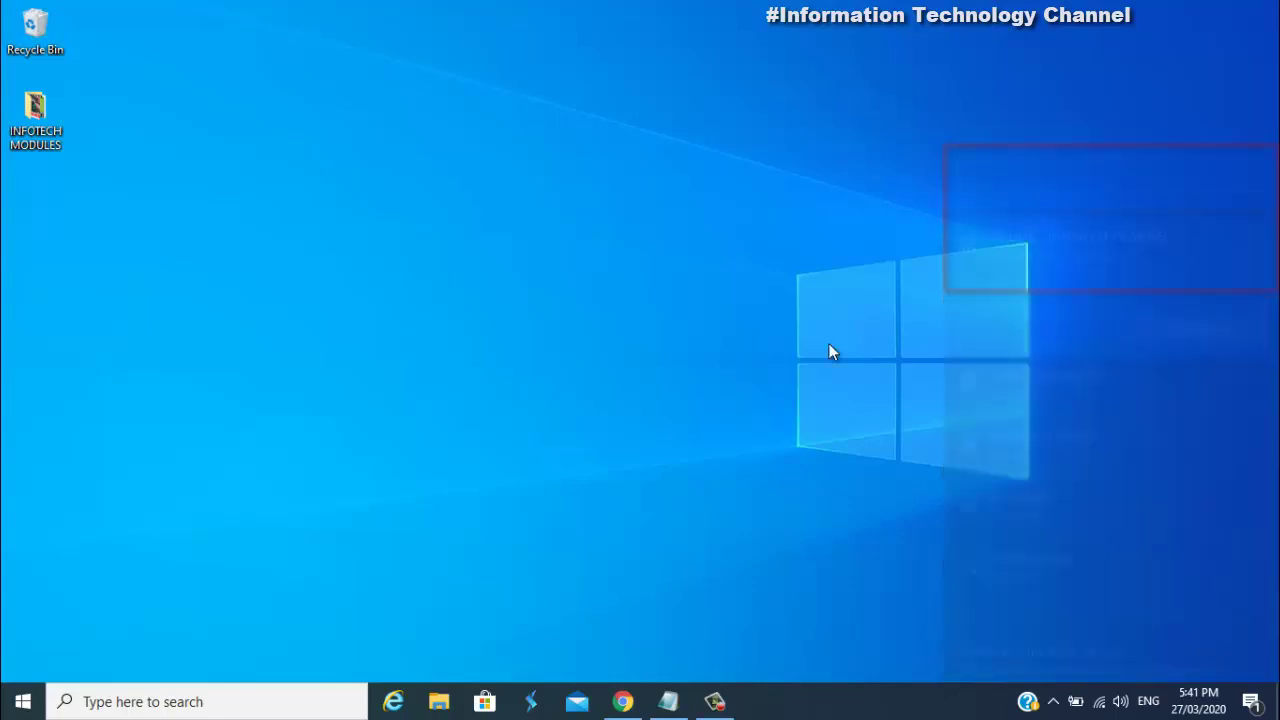
left_click(623, 701)
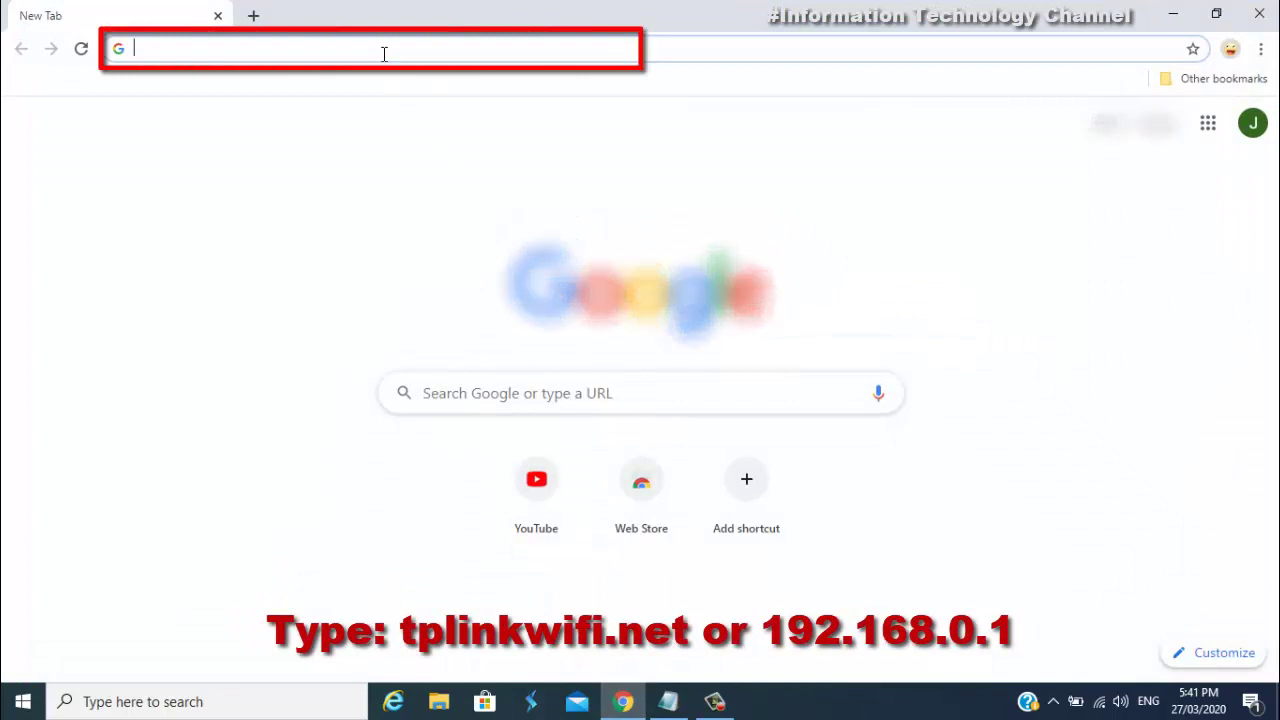
type("tplinkwifi.netp")
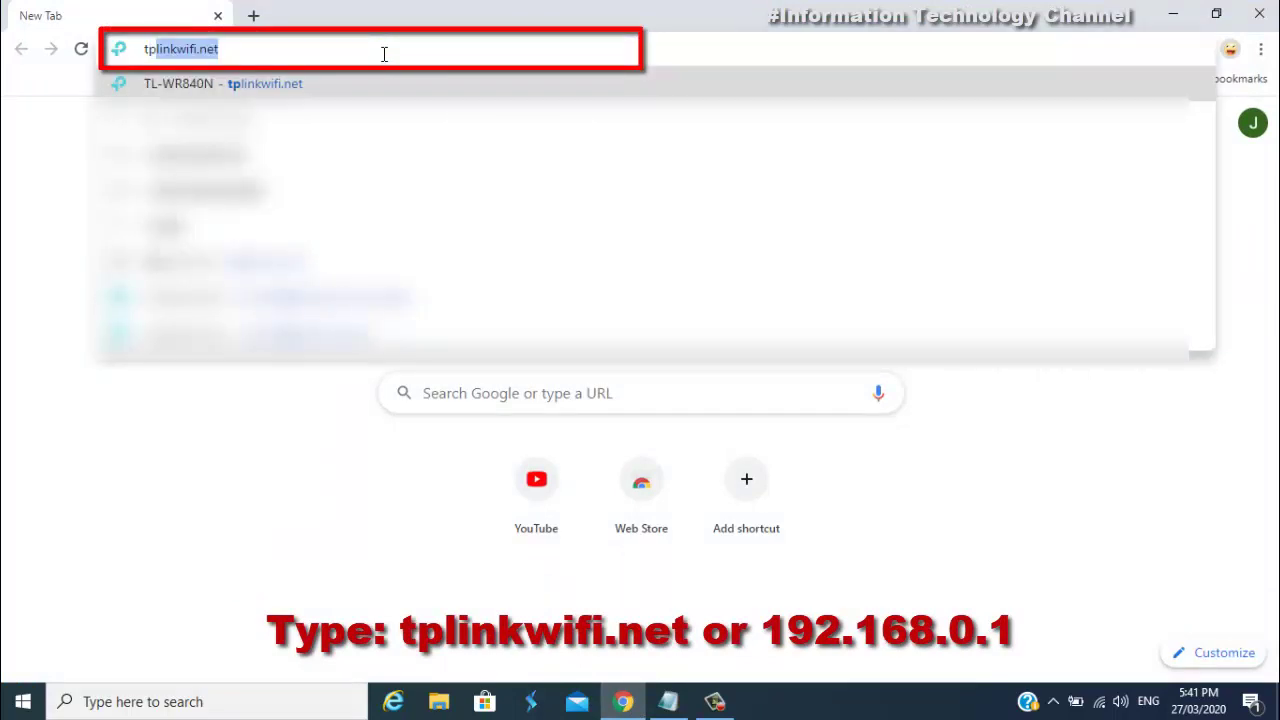
type("link")
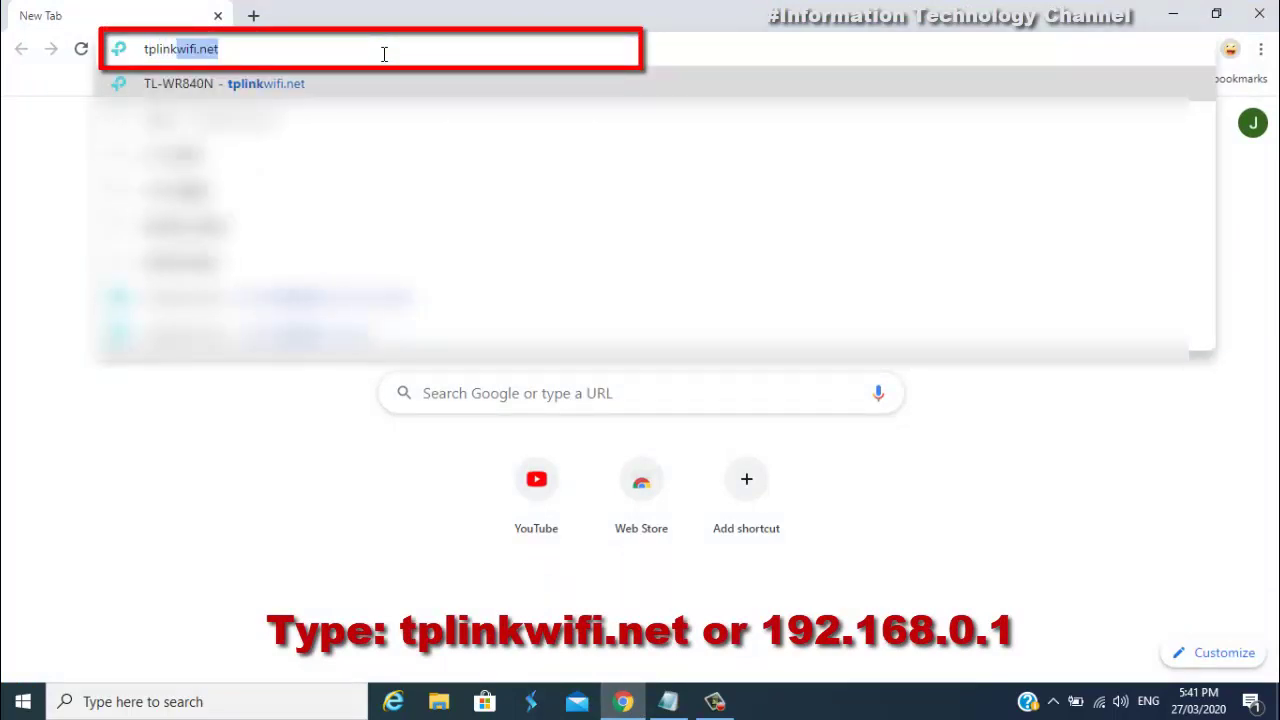
type("wifi.net")
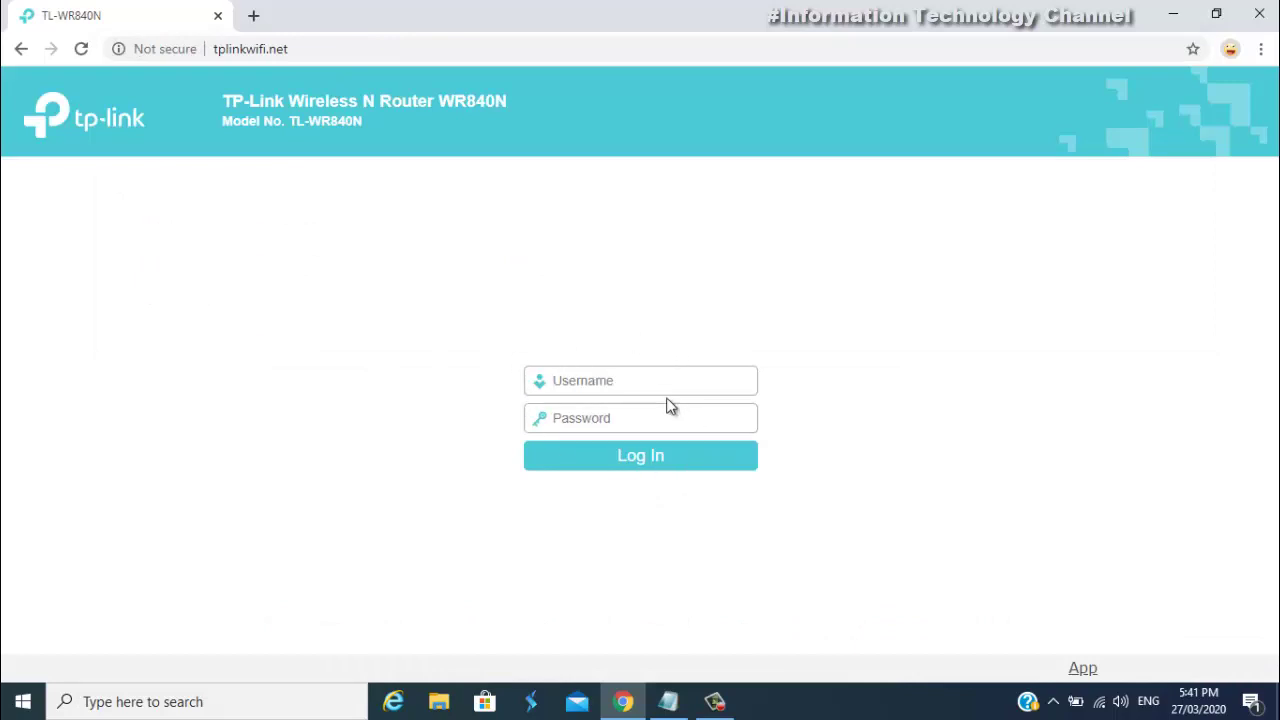
type("log")
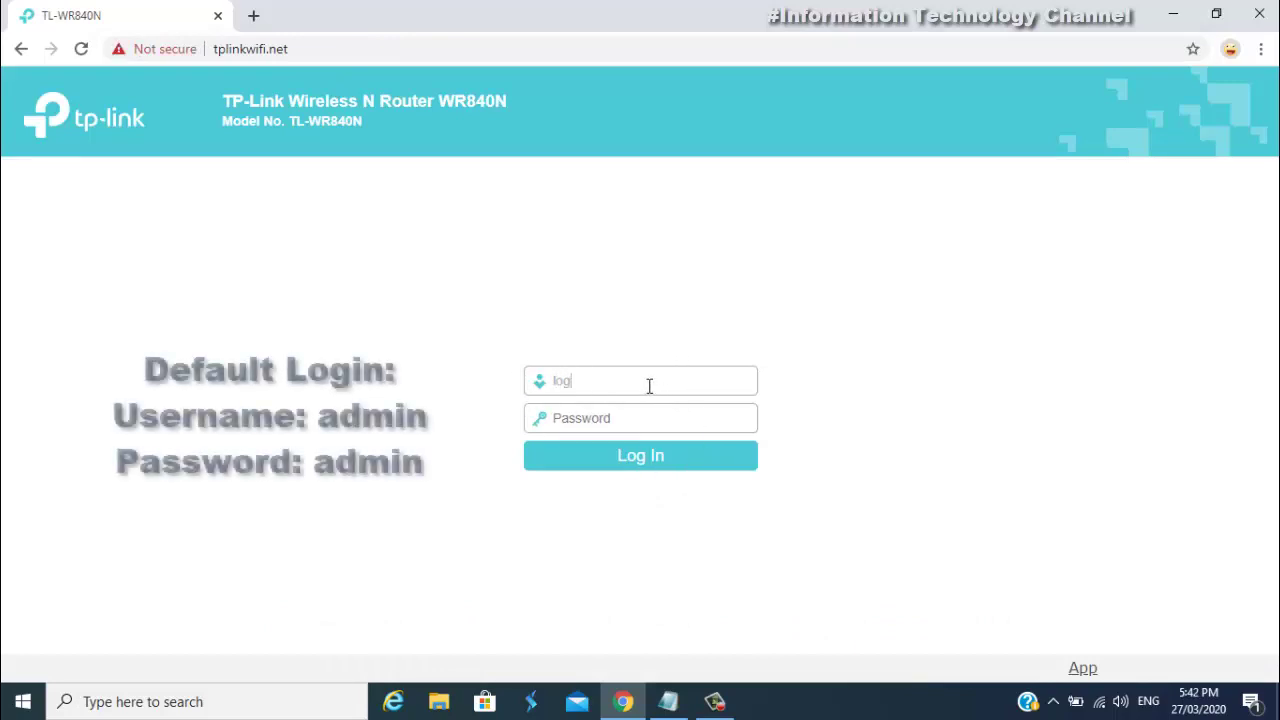
type("in")
key("BackSpace")
key("BackSpace")
key("BackSpace")
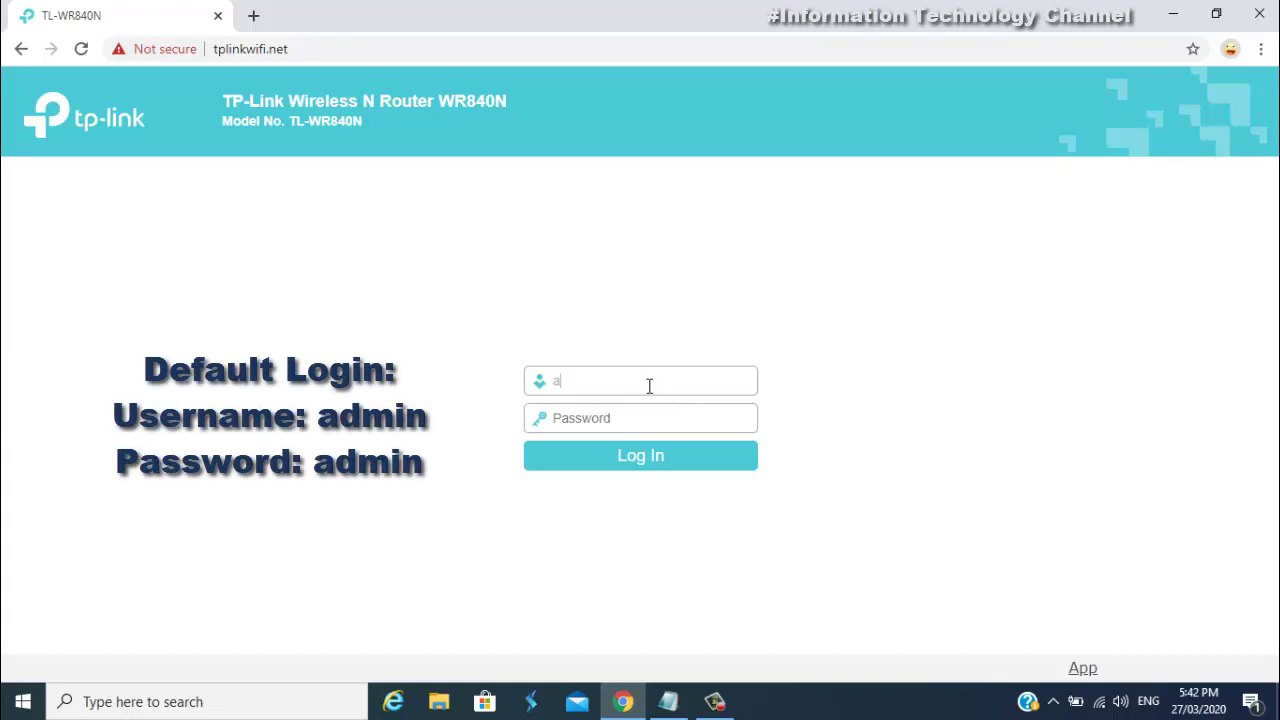
key("Tab")
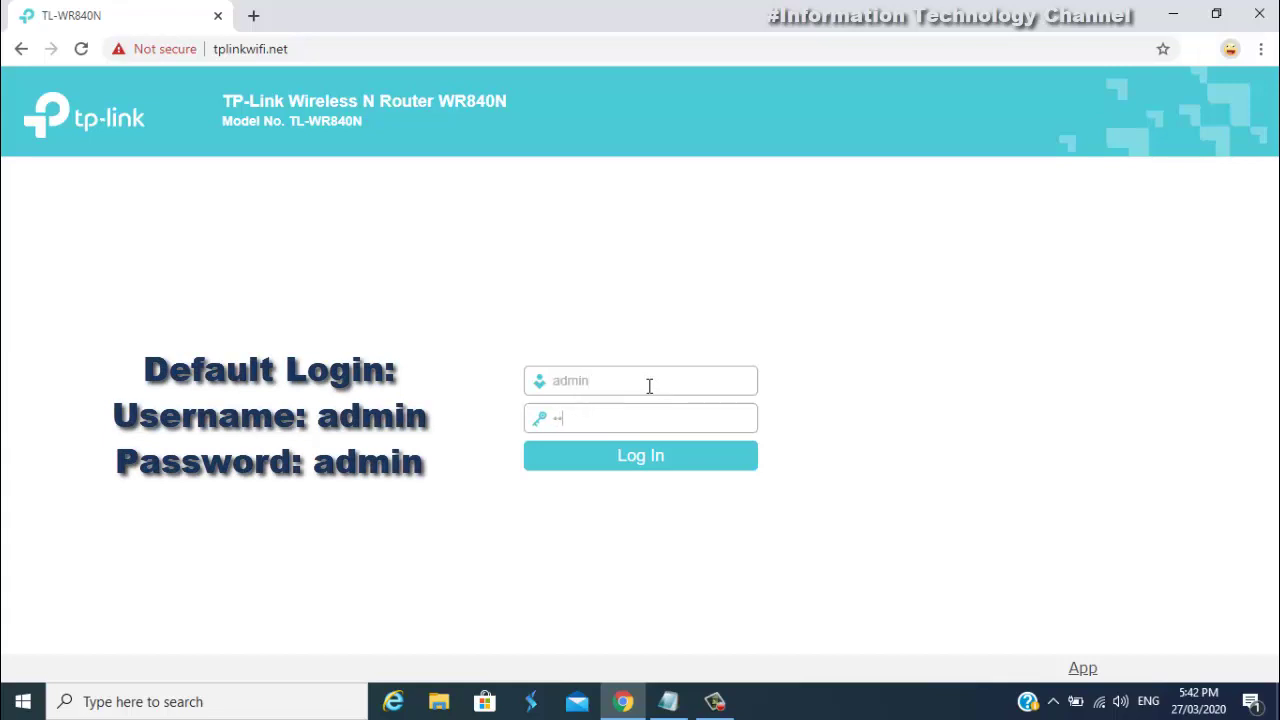
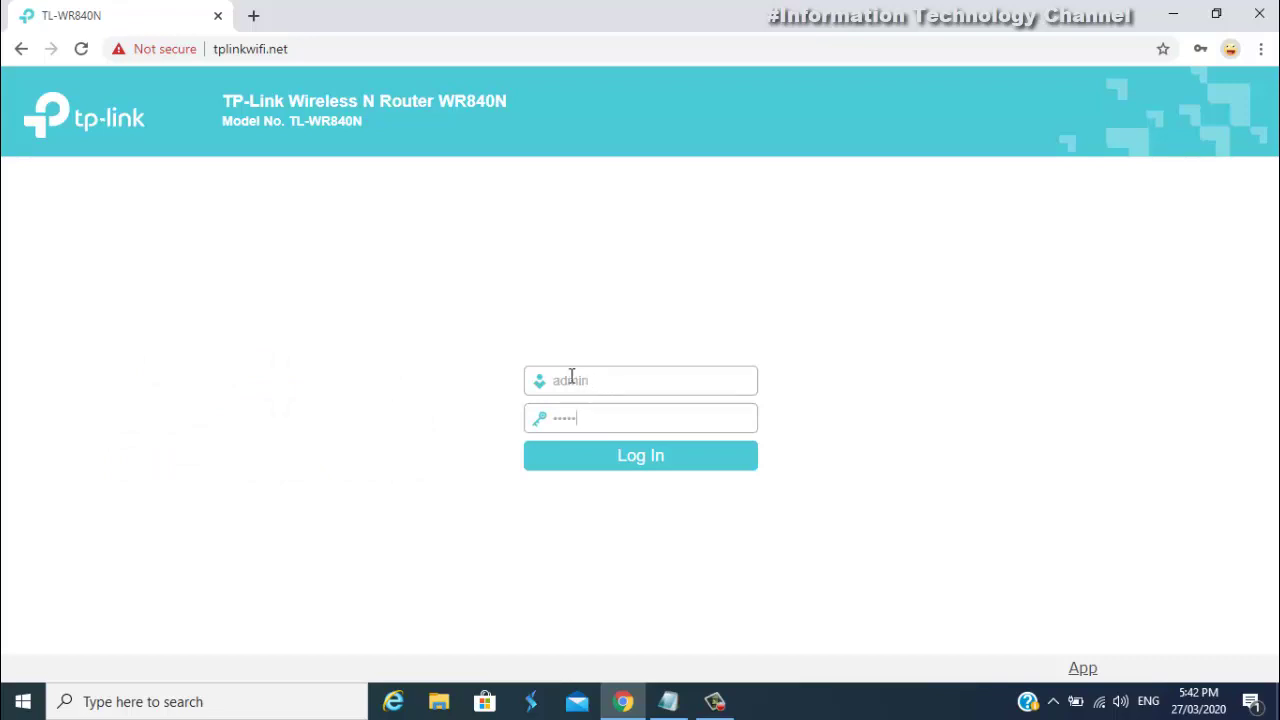
left_click(648, 464)
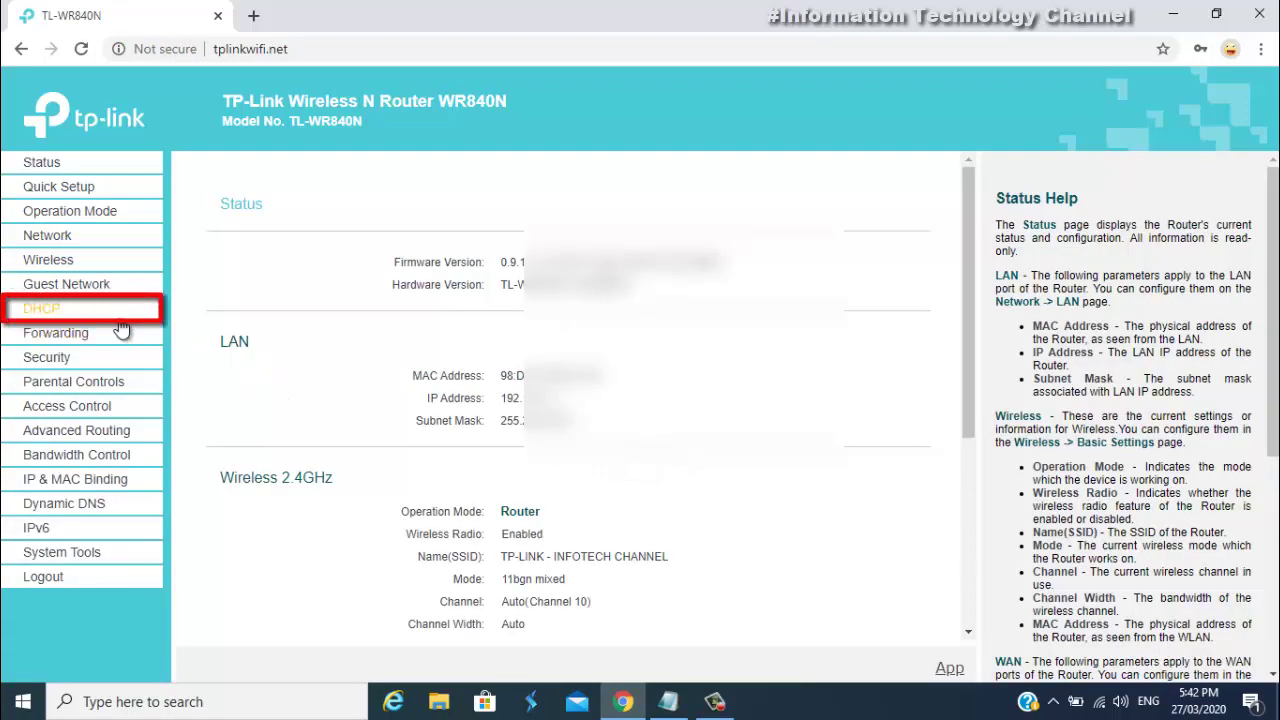
Copy vivo-1718's MAC address from DHCP Clients List into a new Notepad note
left_click(54, 313)
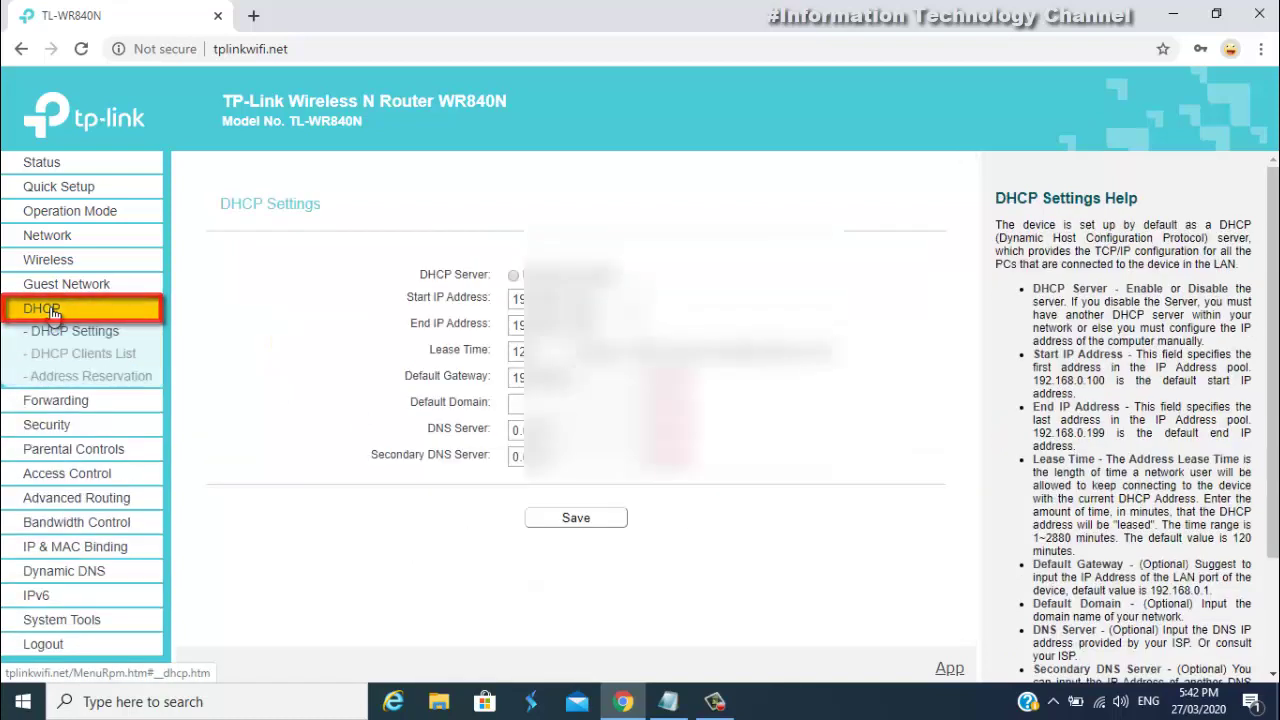
left_click(55, 358)
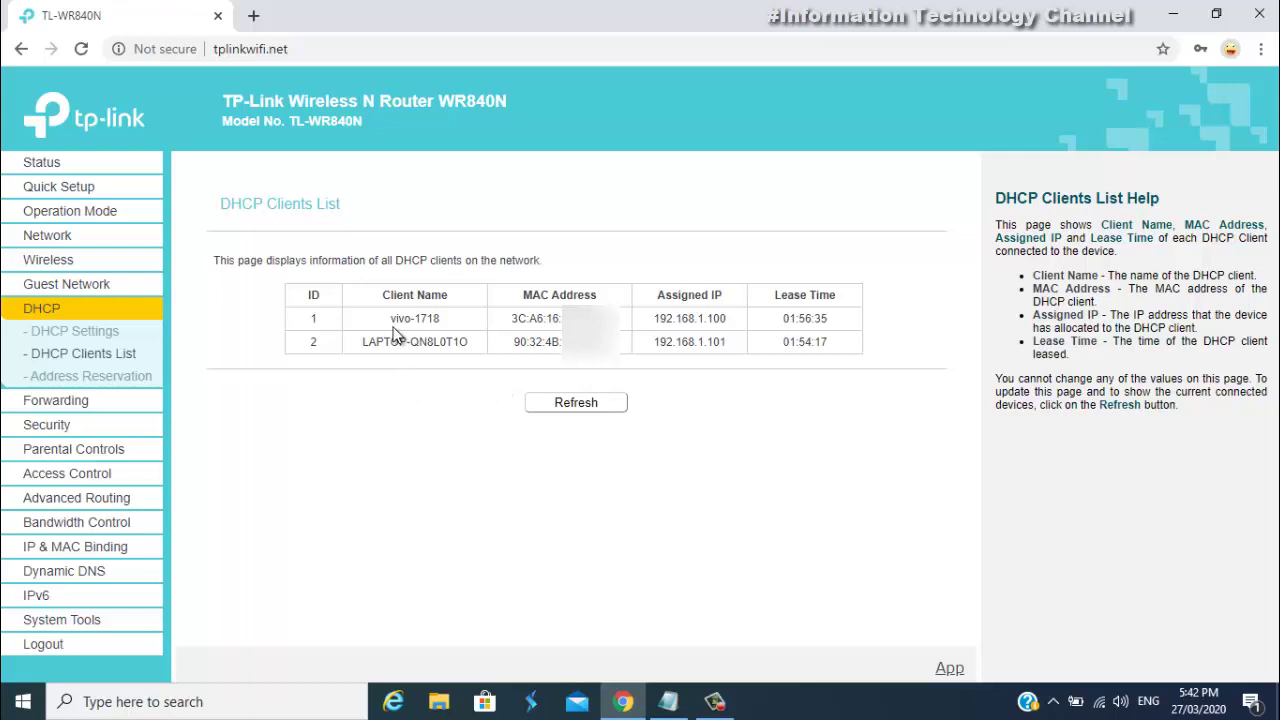
left_click_drag(390, 318, 443, 318)
left_click_drag(511, 318, 600, 318)
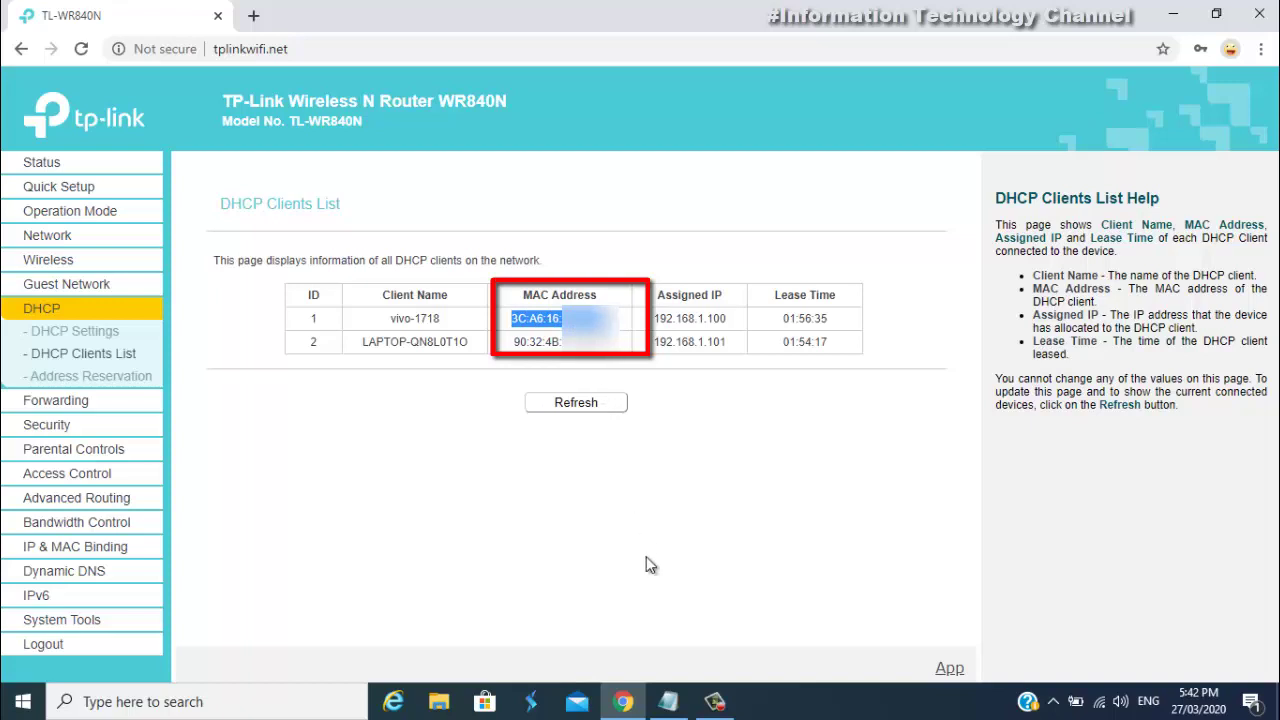
left_click(661, 706)
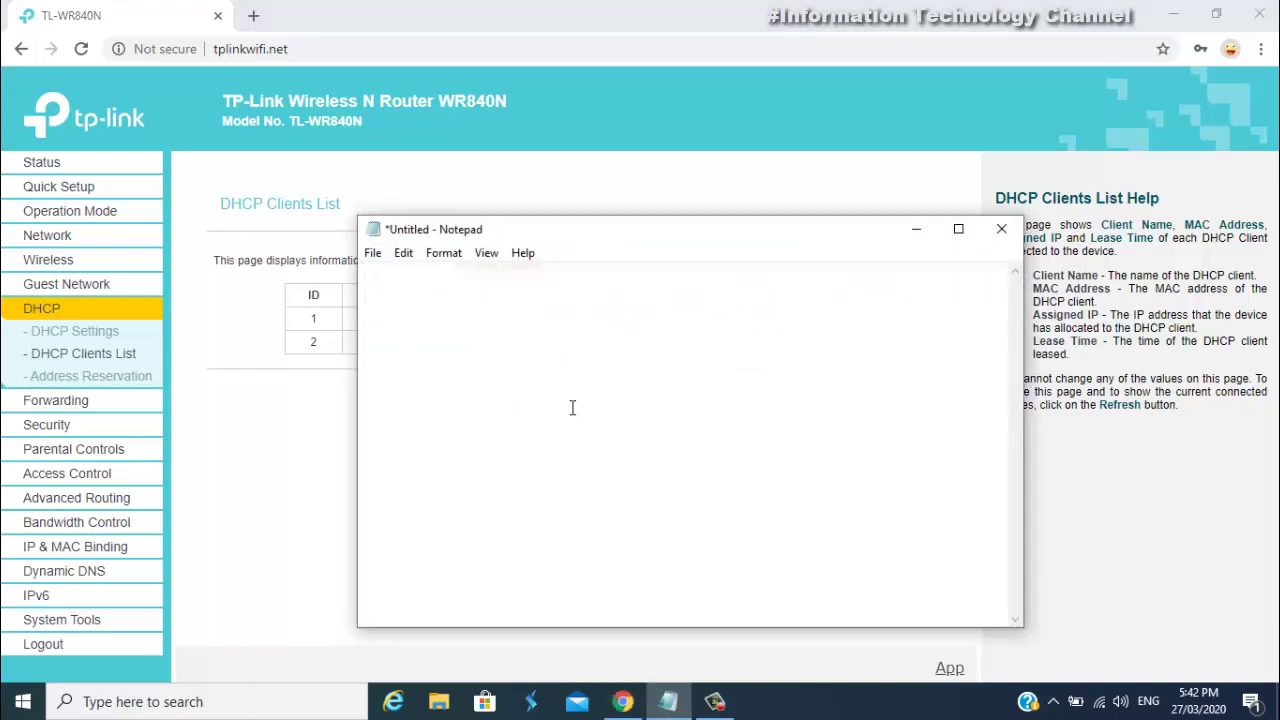
key("ctrl+v")
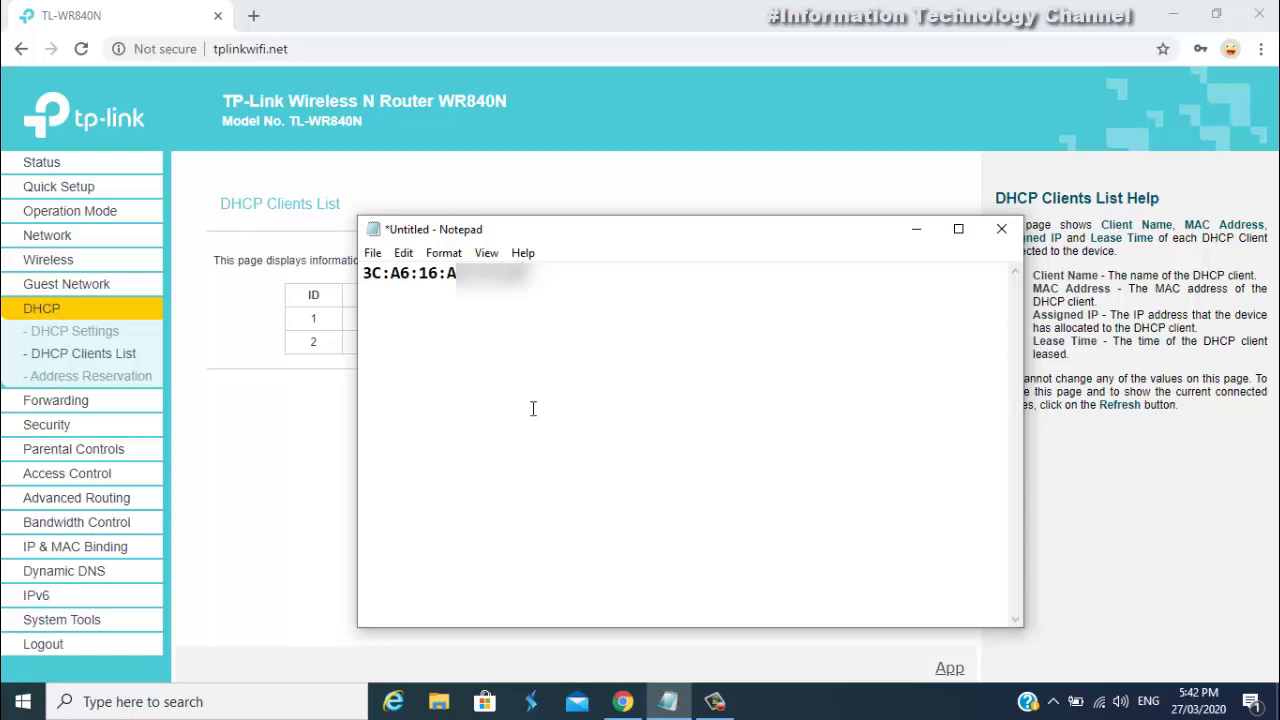
Enable Wireless MAC Filtering on the router, keeping the Deny rule
left_click(314, 423)
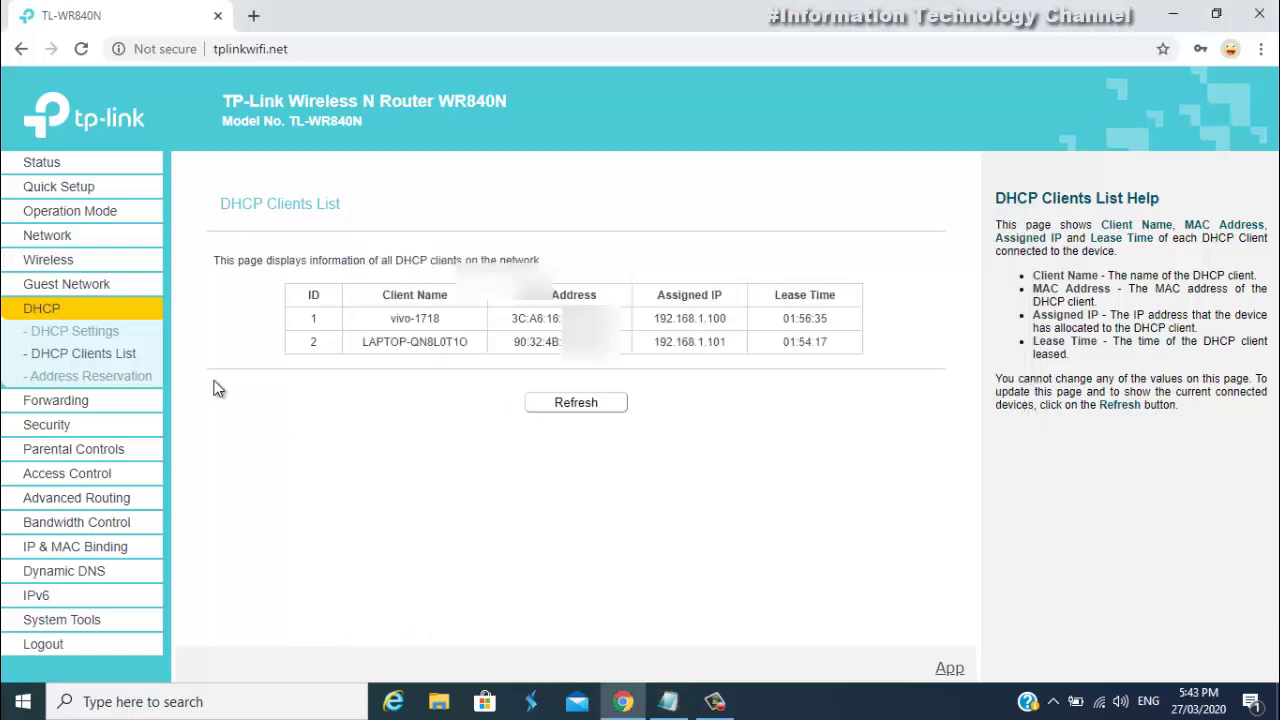
left_click(62, 264)
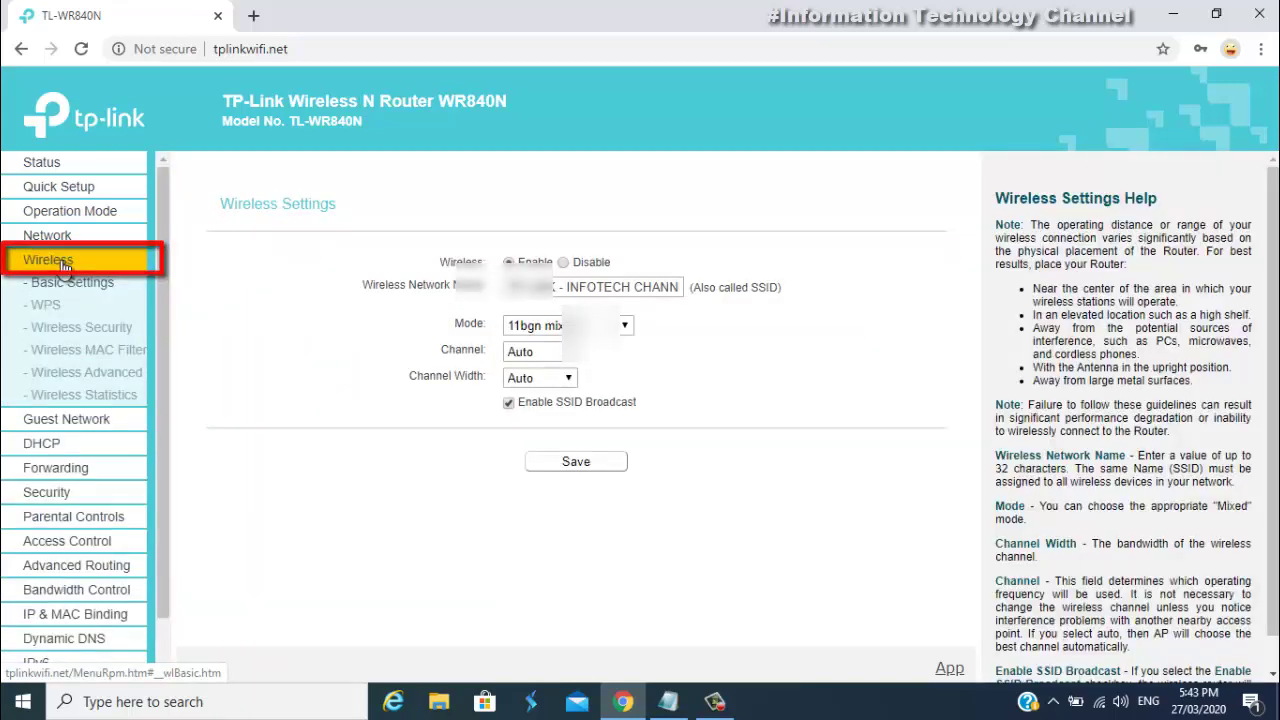
left_click(55, 357)
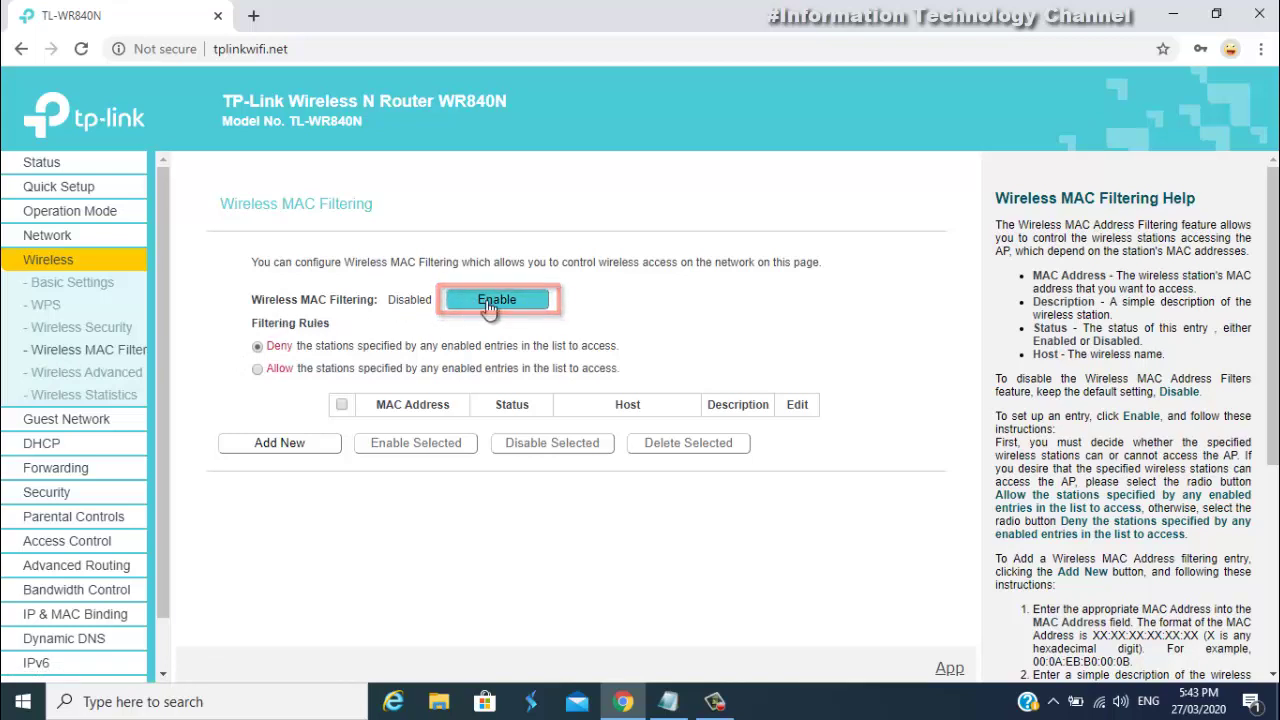
left_click(489, 305)
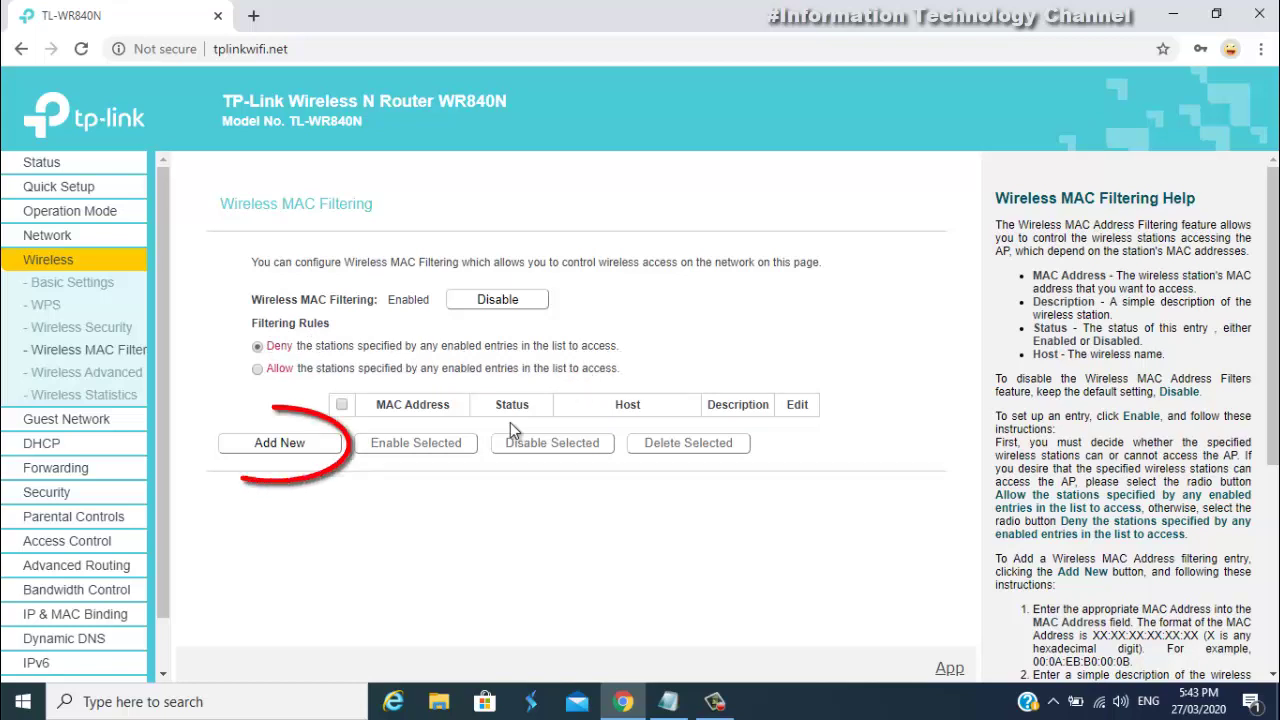
Add a new entry with the vivo MAC pasted from Notepad and description 'VIVO PHONE BLOCK'
left_click(280, 447)
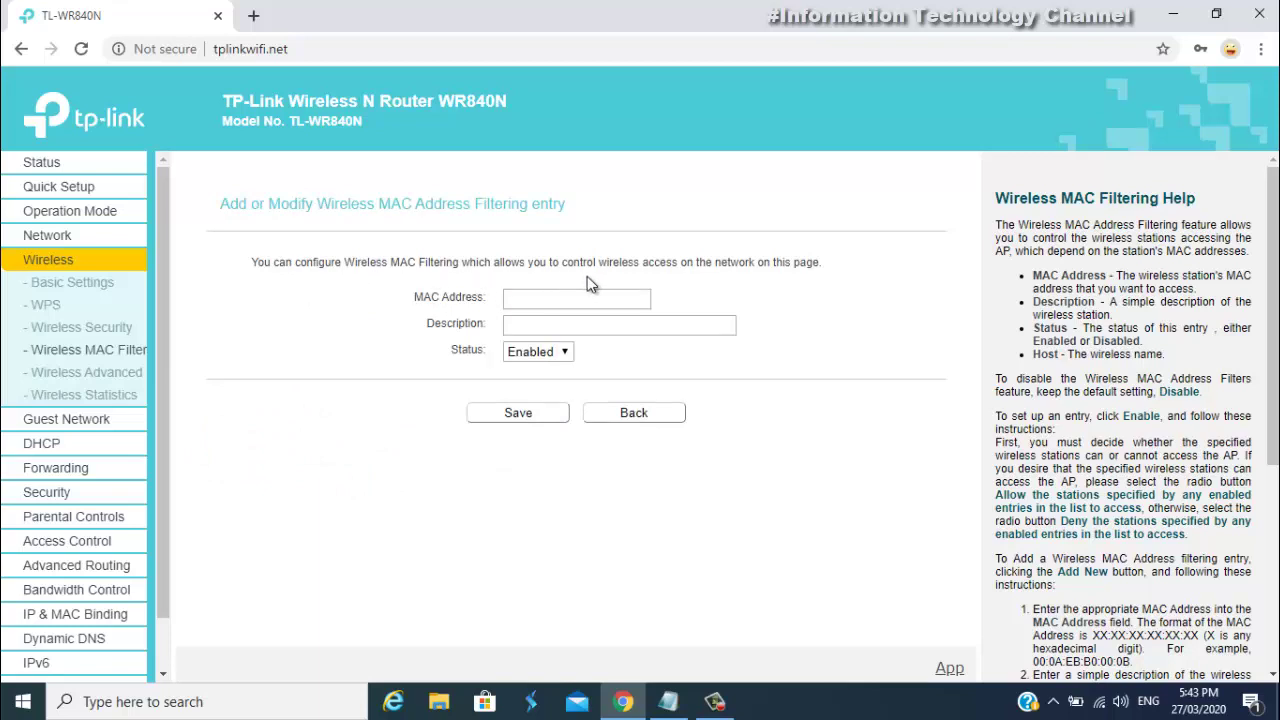
left_click(611, 298)
left_click(670, 702)
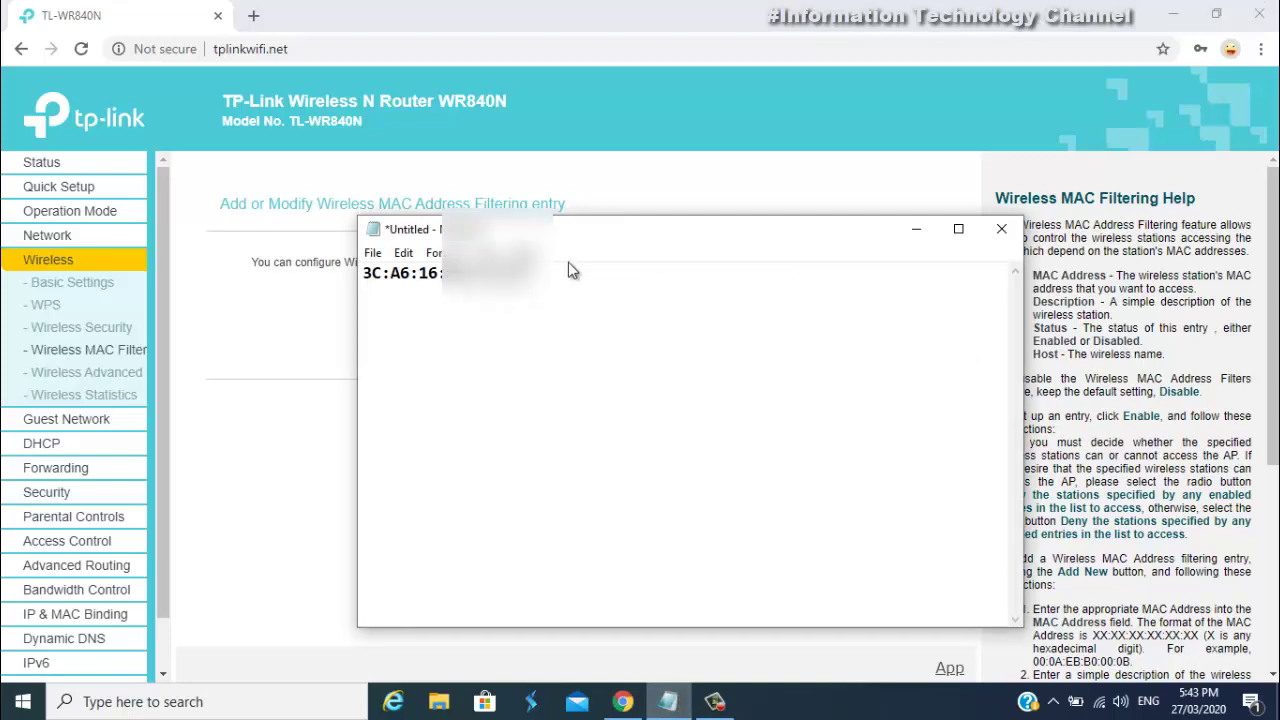
left_click_drag(608, 216, 613, 385)
left_click_drag(520, 441, 355, 451)
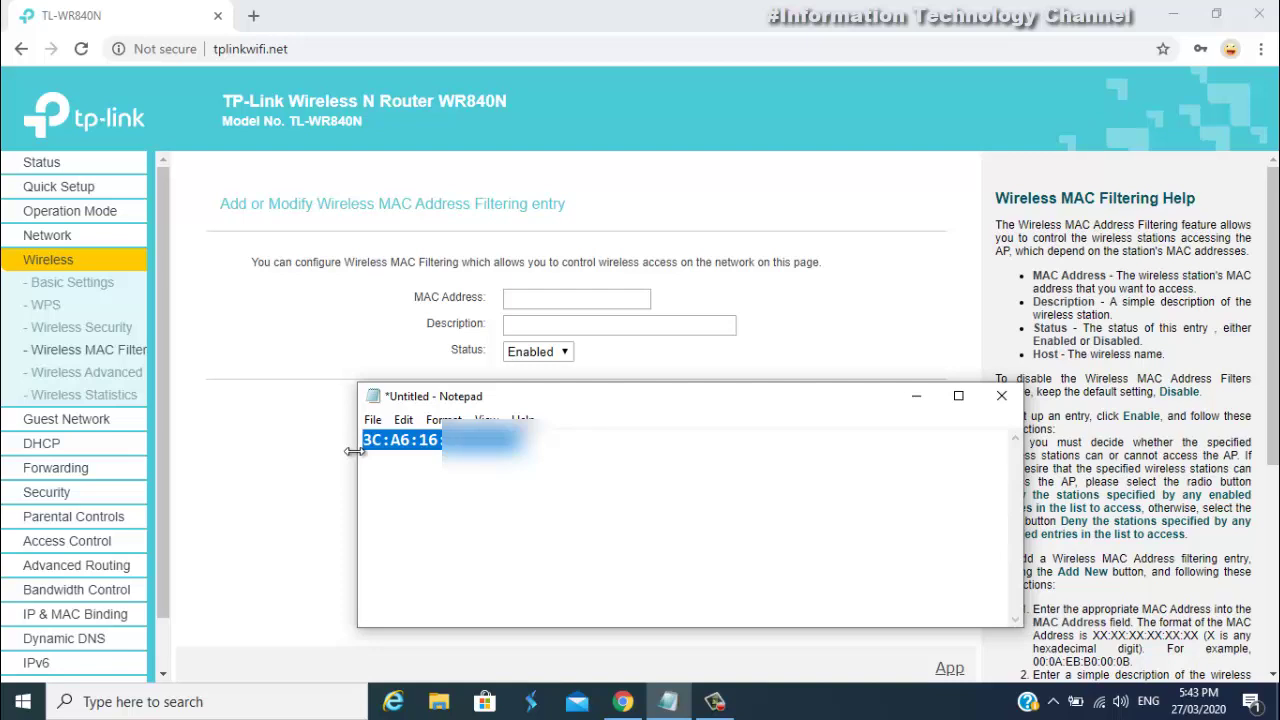
left_click(529, 299)
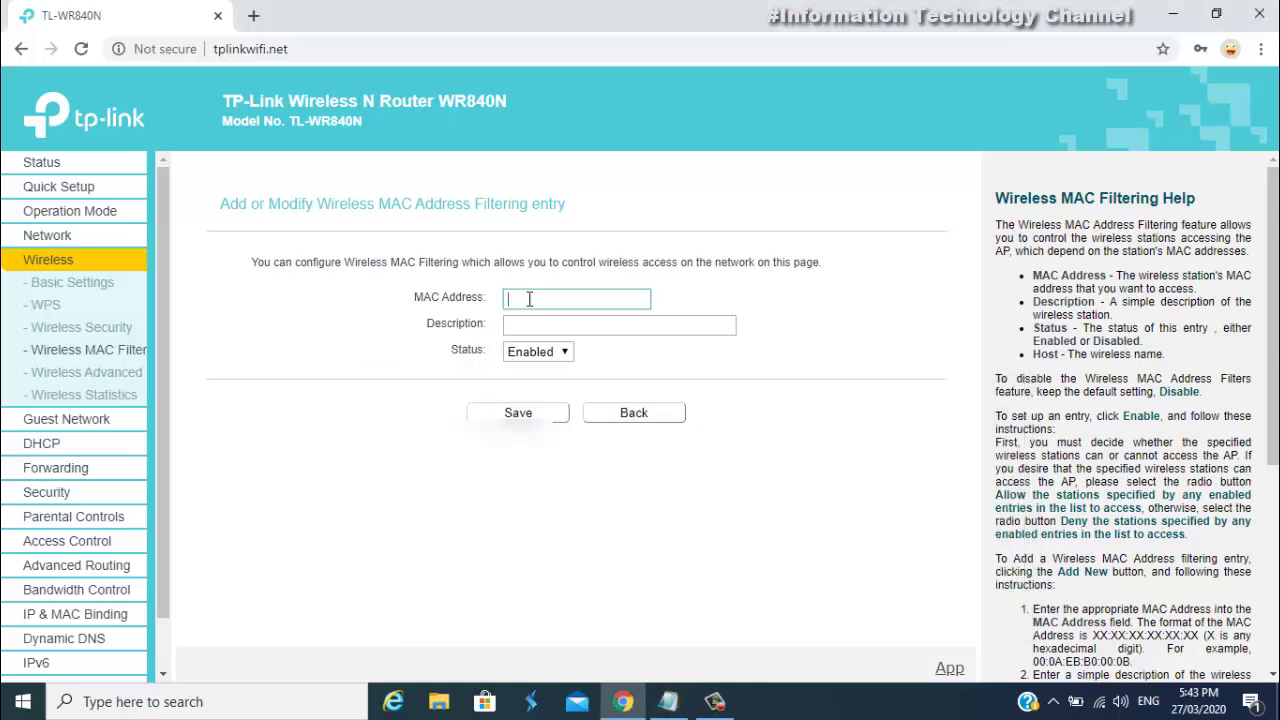
key("ctrl+v")
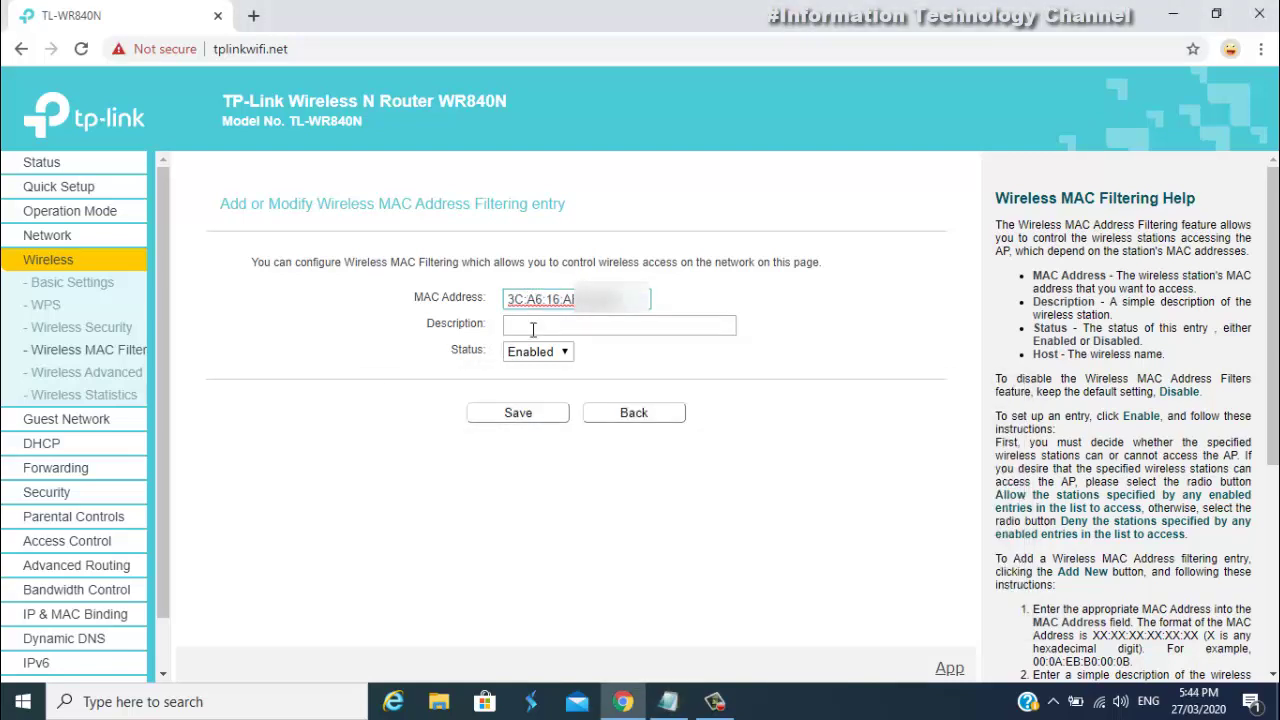
left_click(533, 330)
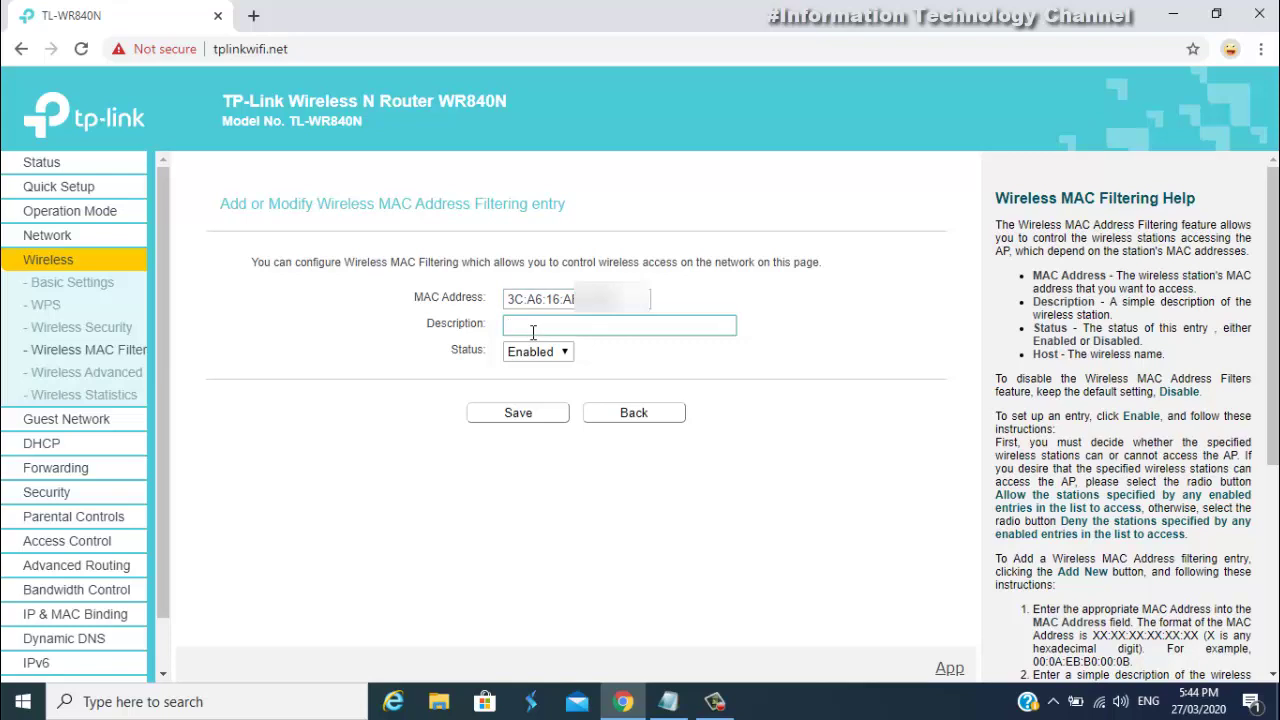
type("VIVO")
type(" PHONE ")
type("B")
type("LOCKED")
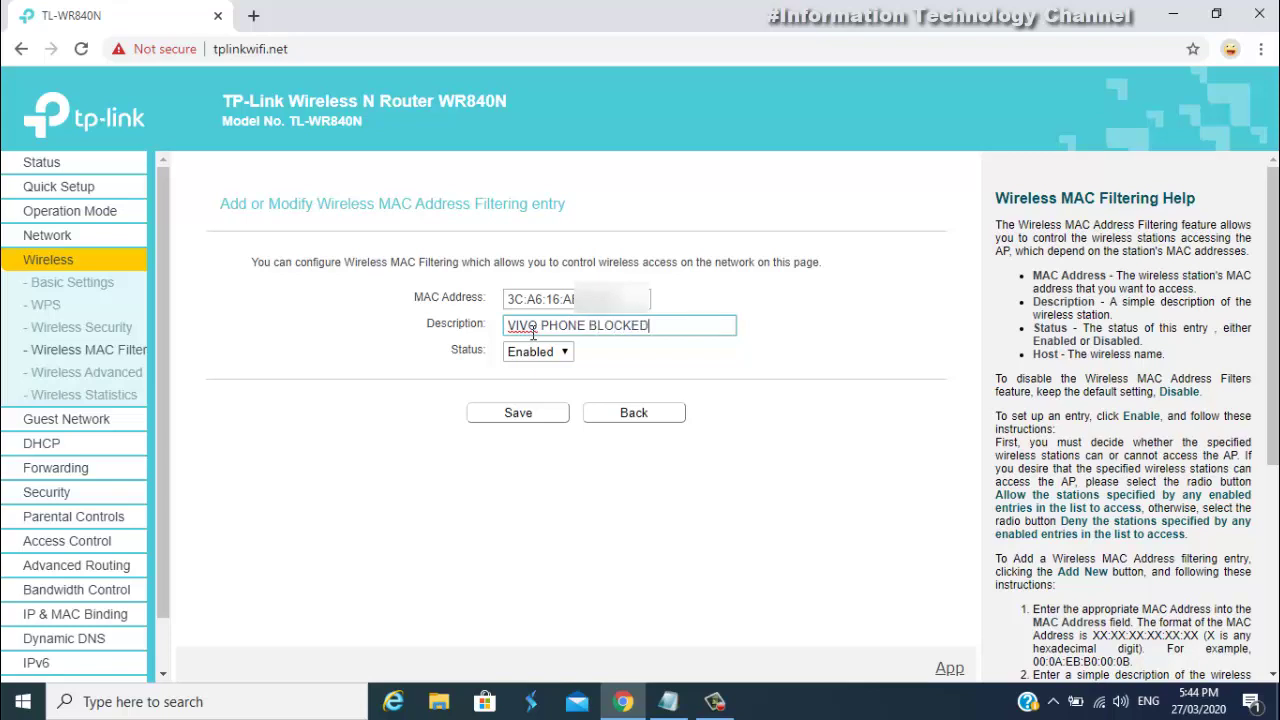
Save the VIVO PHONE BLOCKED entry so it appears enabled in the deny list
left_click(720, 462)
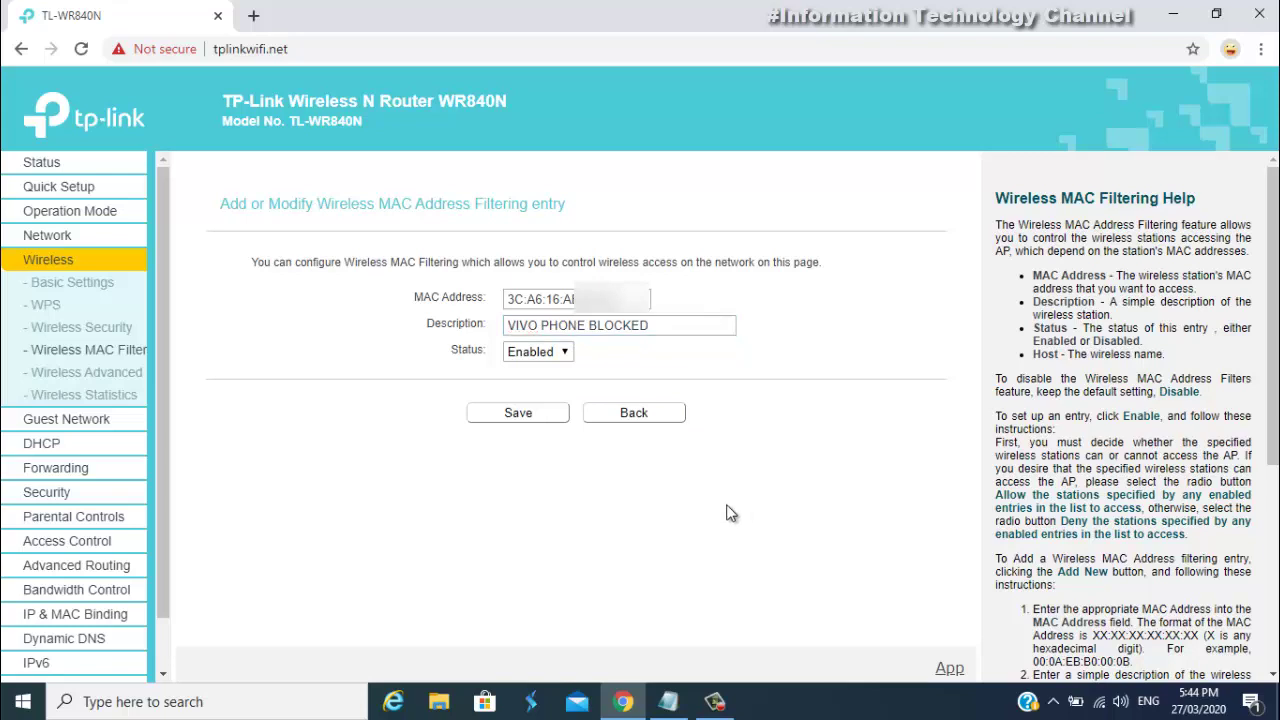
left_click(527, 415)
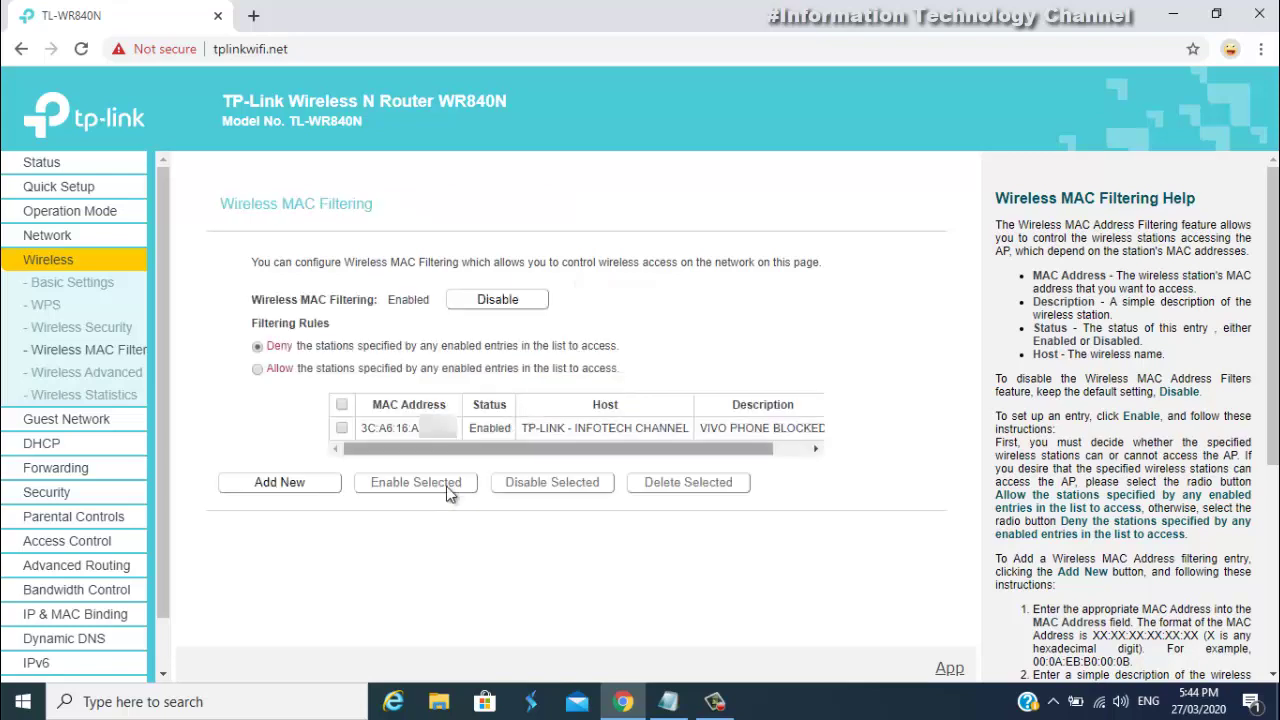